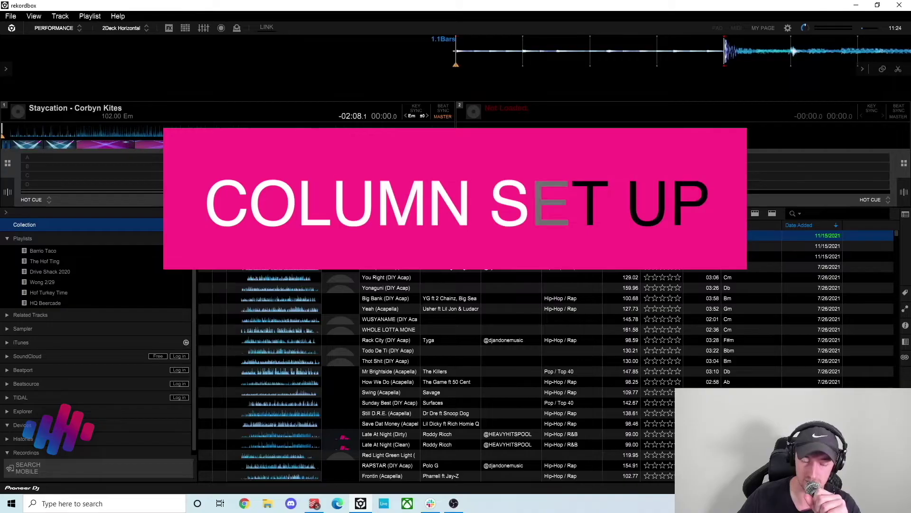
Step: Remove the Artwork, Rating and Time columns from the collection track list
right_click(337, 226)
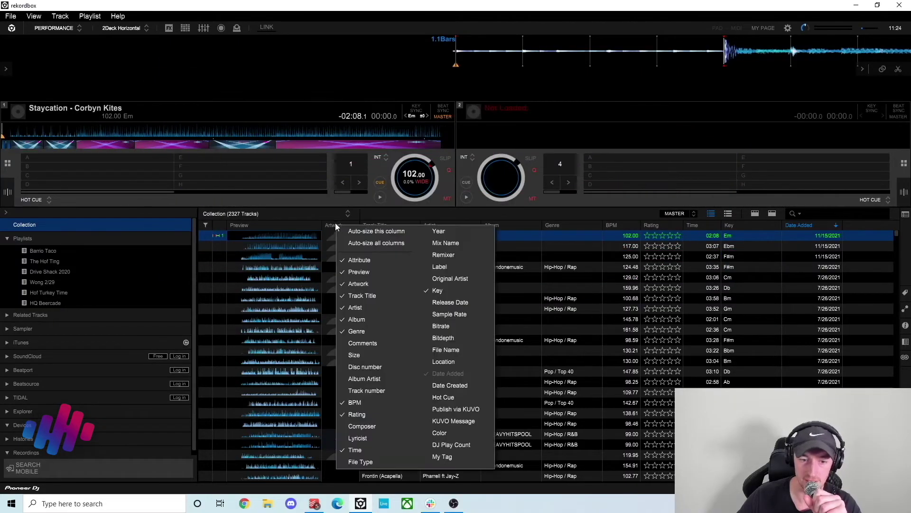
click(545, 216)
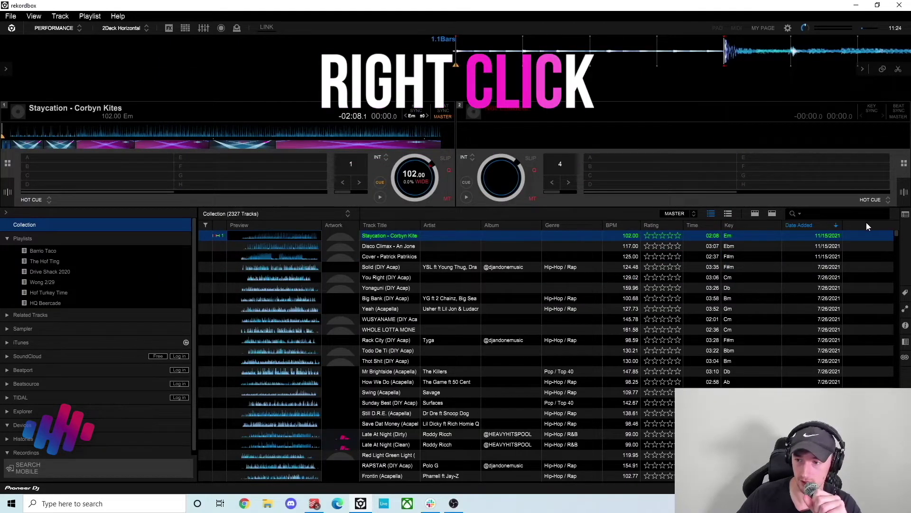
right_click(866, 223)
right_click(504, 226)
right_click(304, 225)
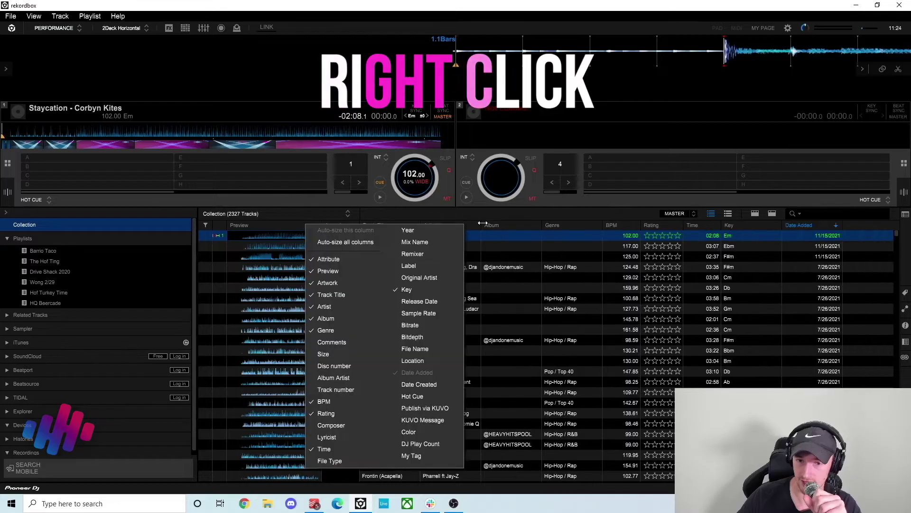
right_click(868, 223)
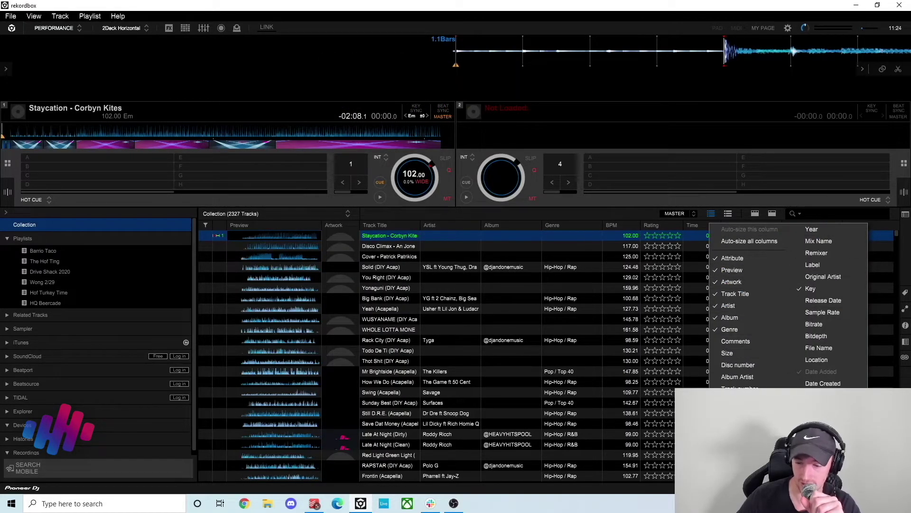
click(731, 282)
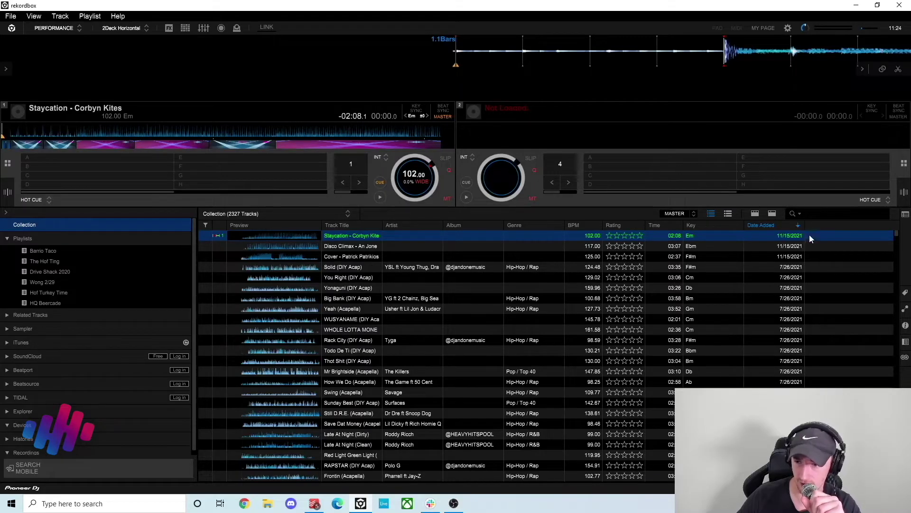
right_click(797, 224)
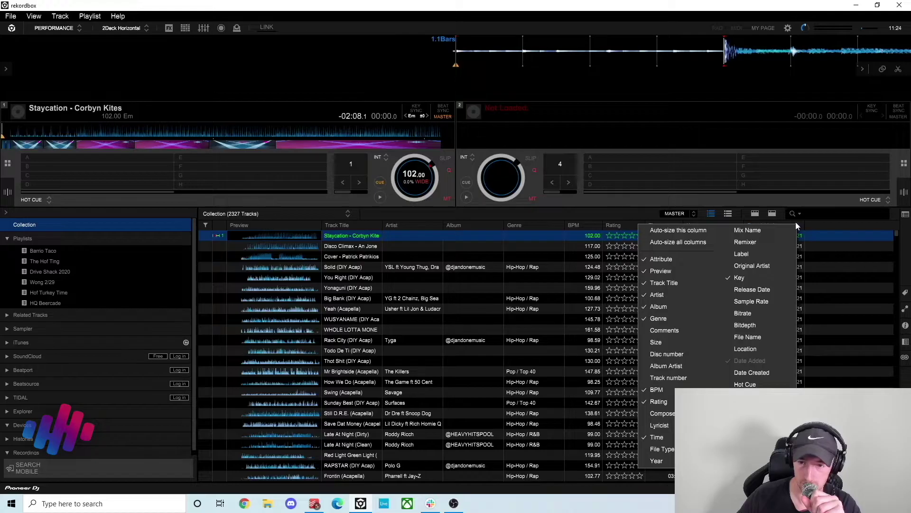
click(659, 401)
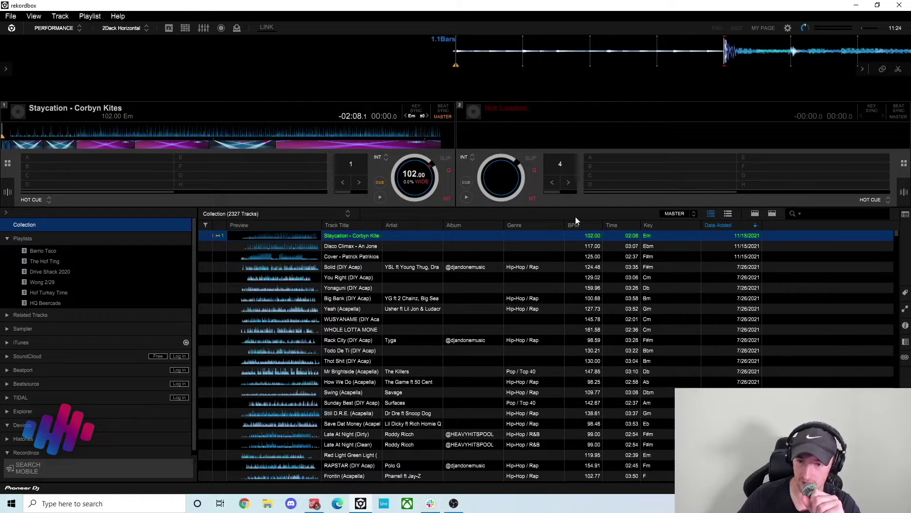
right_click(622, 224)
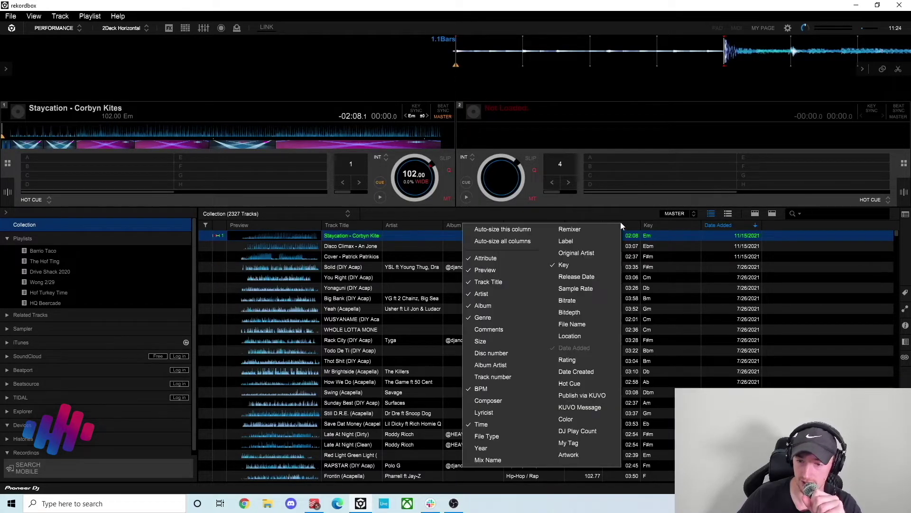
click(502, 423)
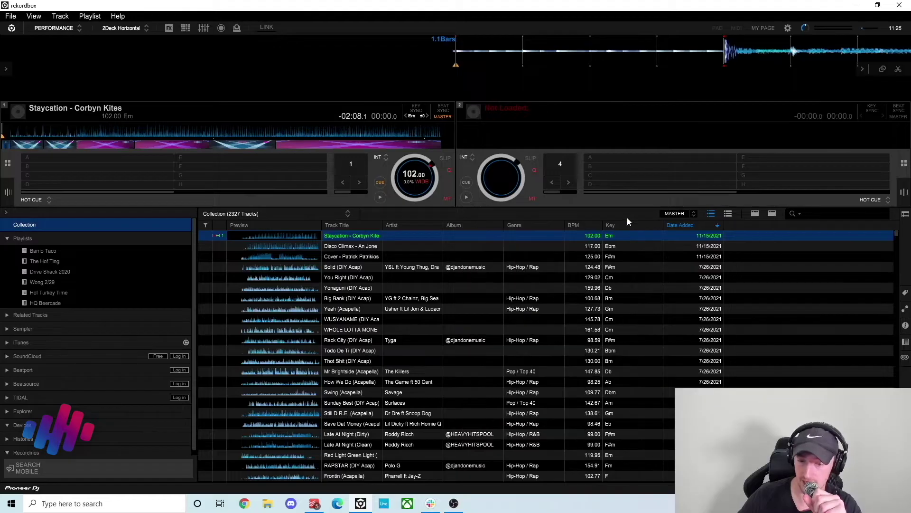
Step: Add a Bitrate column to the track list and check the column list
right_click(712, 225)
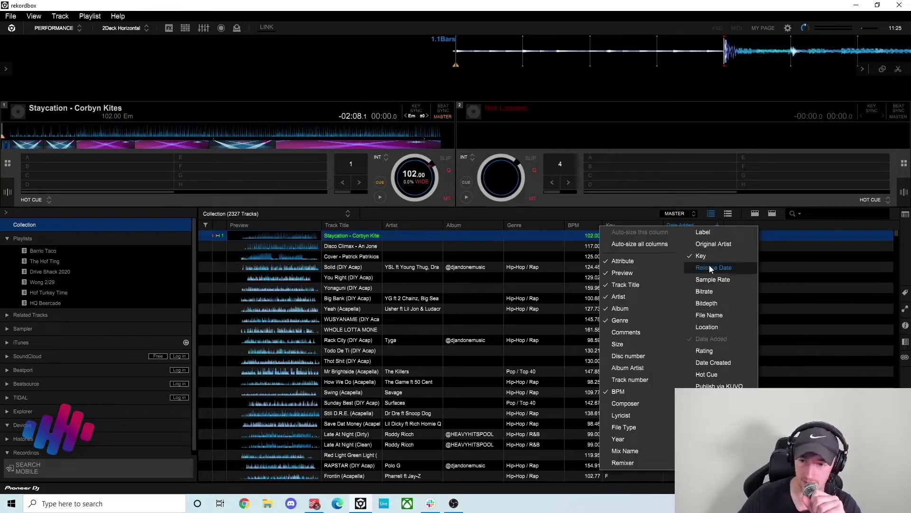
click(718, 292)
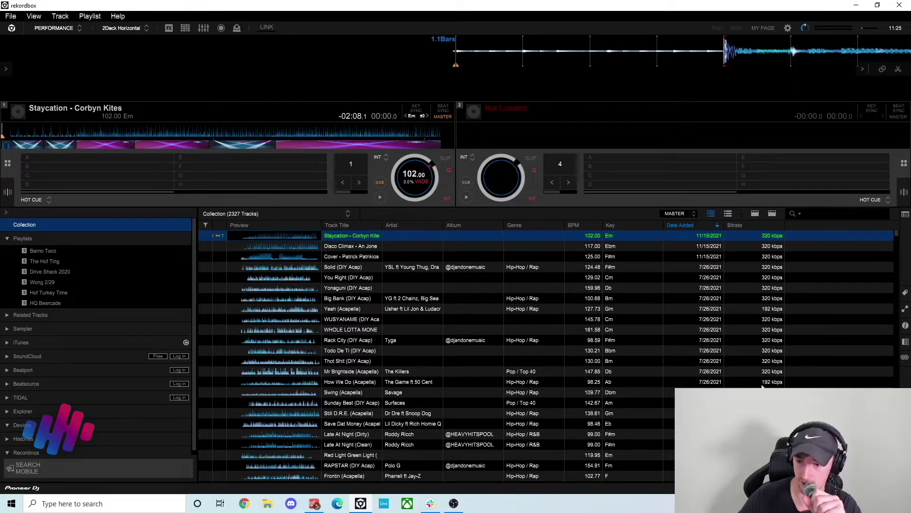
right_click(742, 224)
key(Escape)
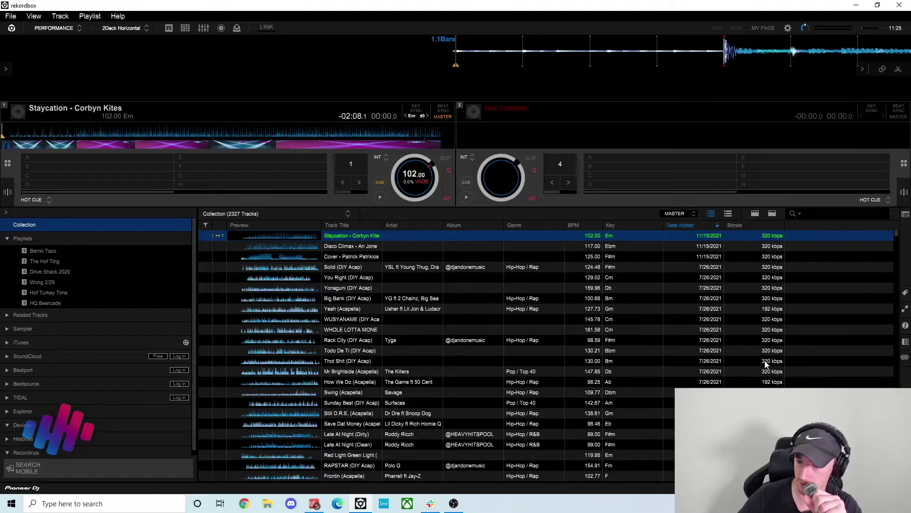
scroll(762, 357, down, 4)
scroll(759, 332, up, 4)
right_click(745, 226)
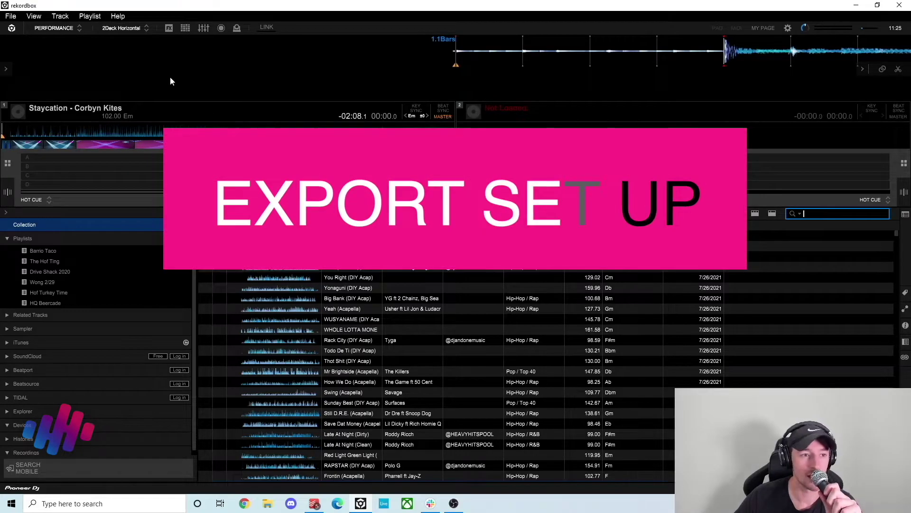
Step: Choose EXPORT from the mode dropdown instead of PERFORMANCE
click(68, 28)
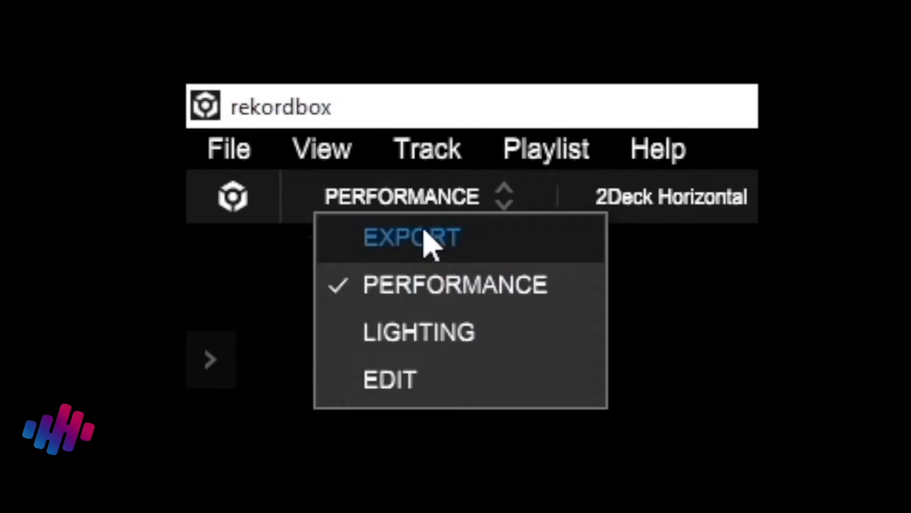
click(457, 237)
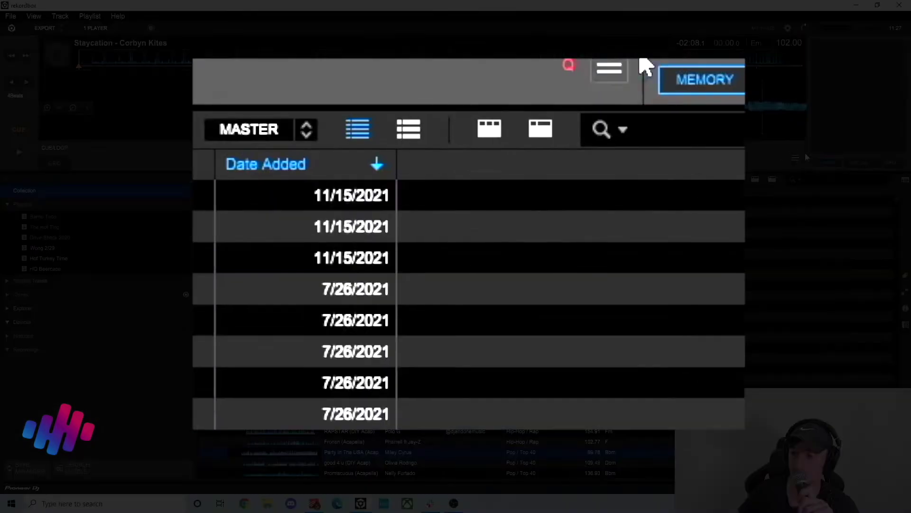
Step: Change the player's waveform colour to RGB
click(795, 159)
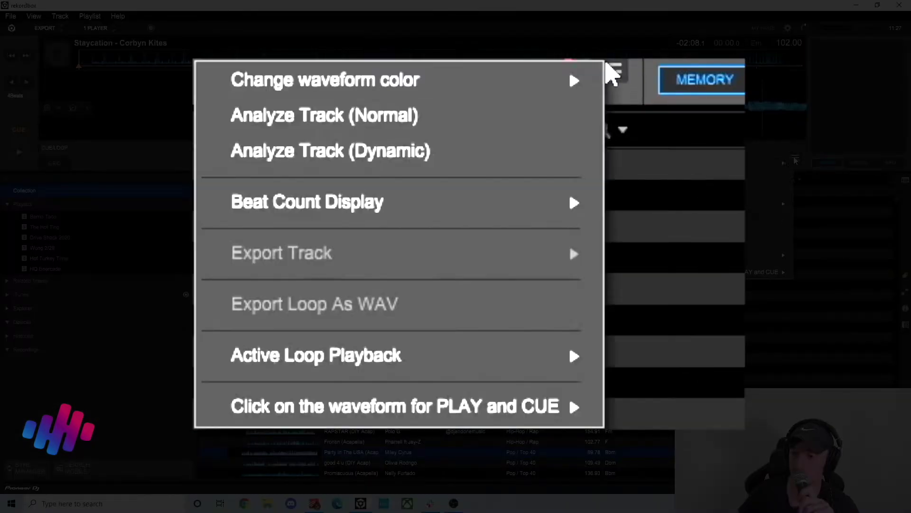
mouse_move(777, 164)
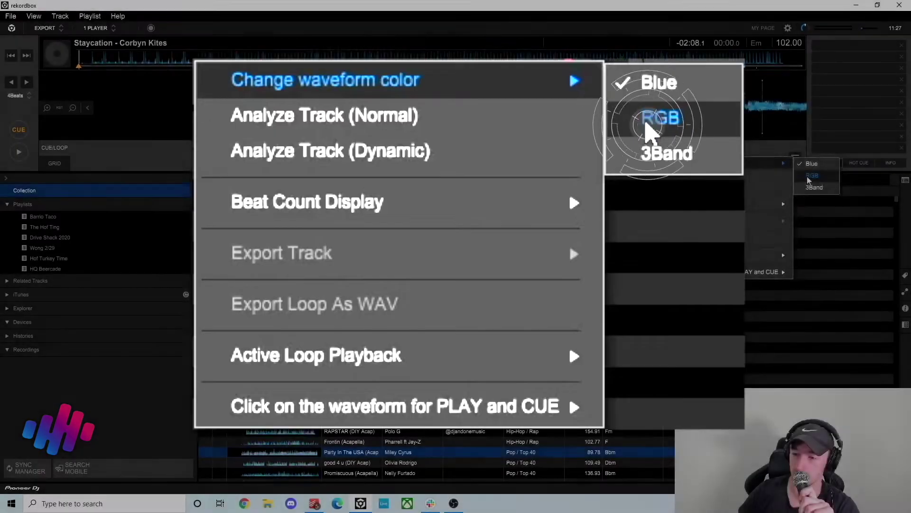
click(812, 177)
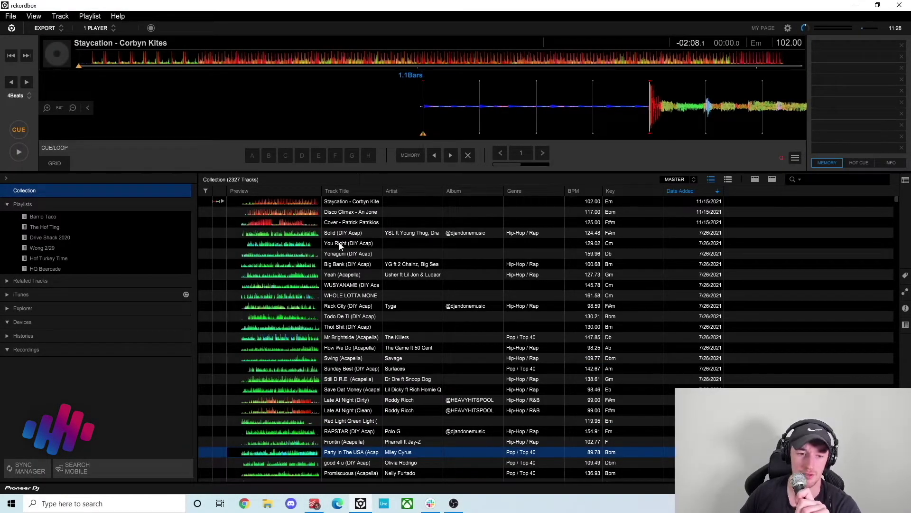
Step: Load Staycation into the player and jump further into the track
scroll(300, 217, down, 15)
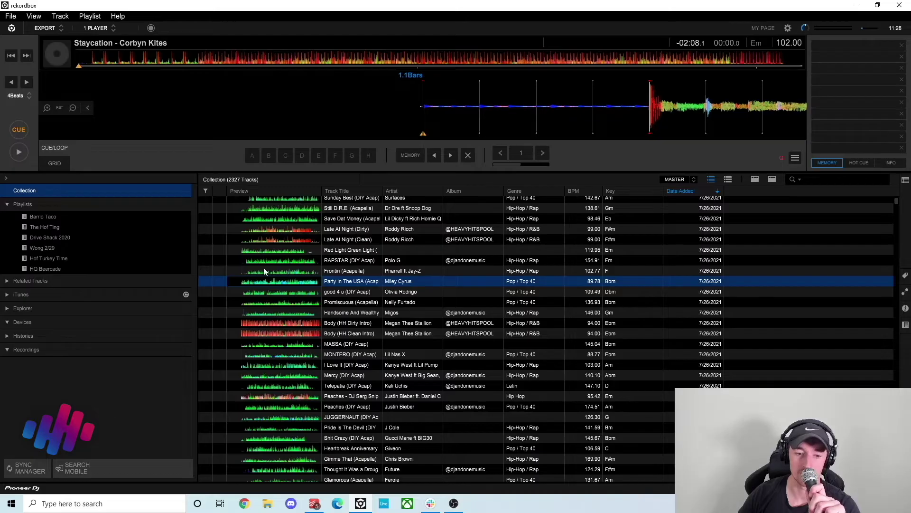
scroll(285, 299, down, 15)
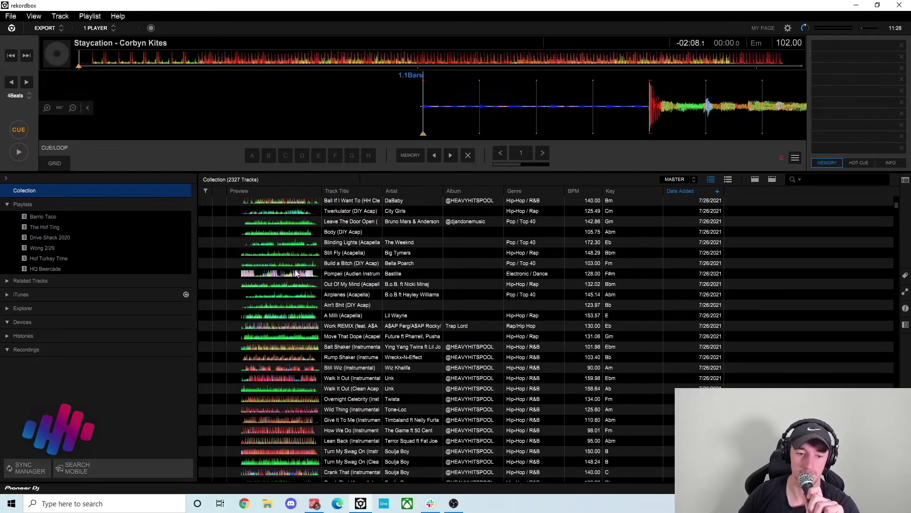
scroll(296, 290, up, 20)
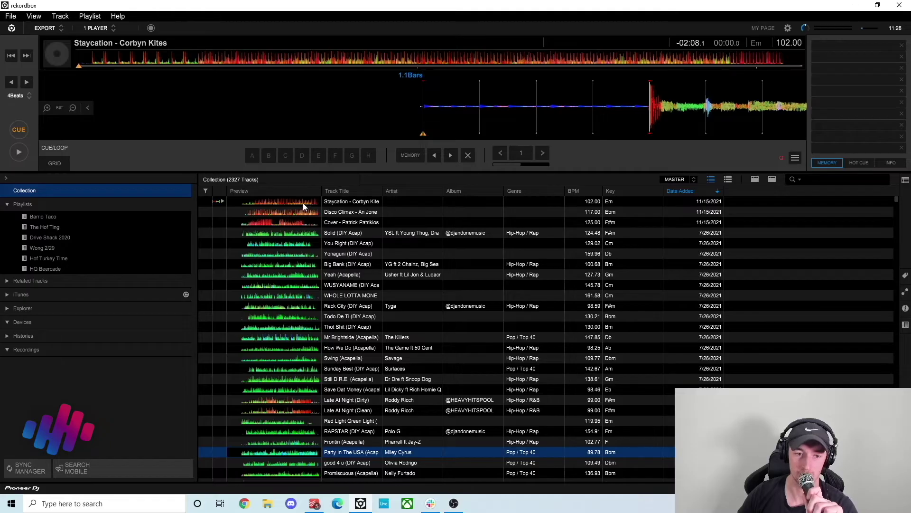
click(304, 206)
drag(395, 56, 361, 52)
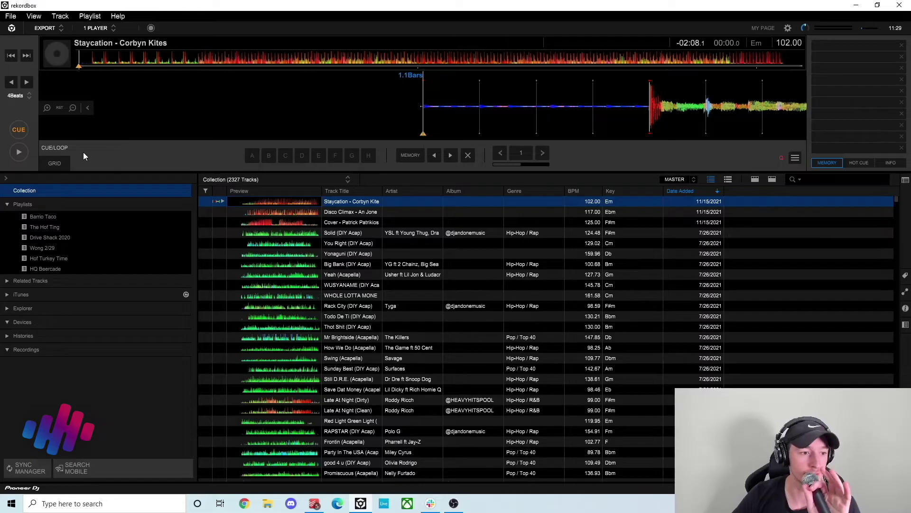
Step: In Grid Edit, set Staycation's first beat on the downbeat and stretch the grid to 101.48 BPM
click(19, 152)
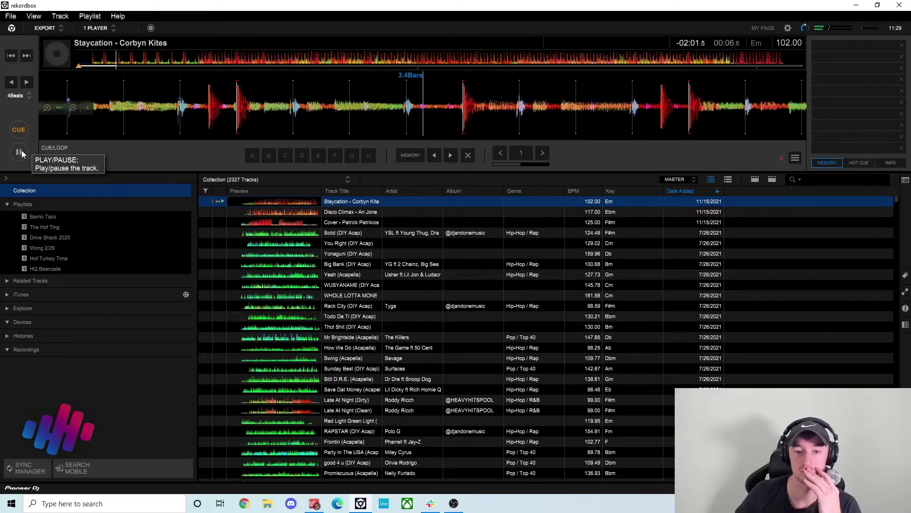
click(21, 150)
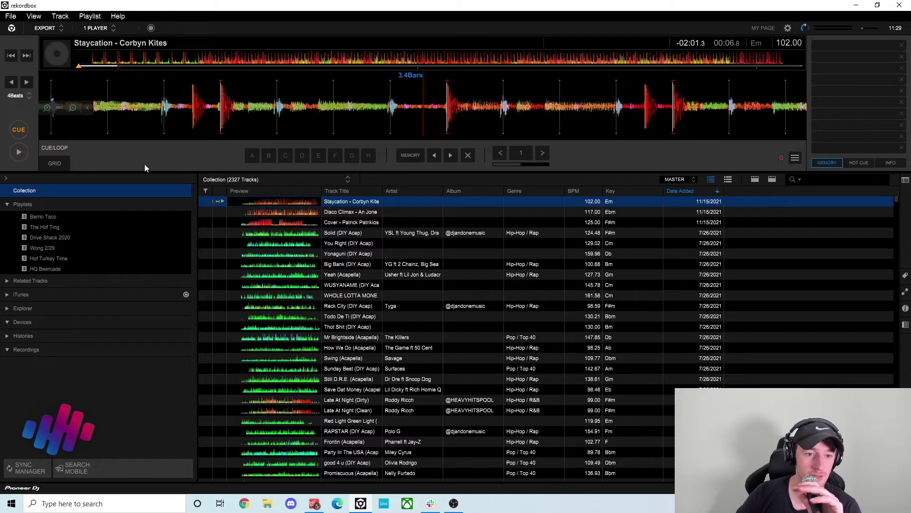
click(55, 162)
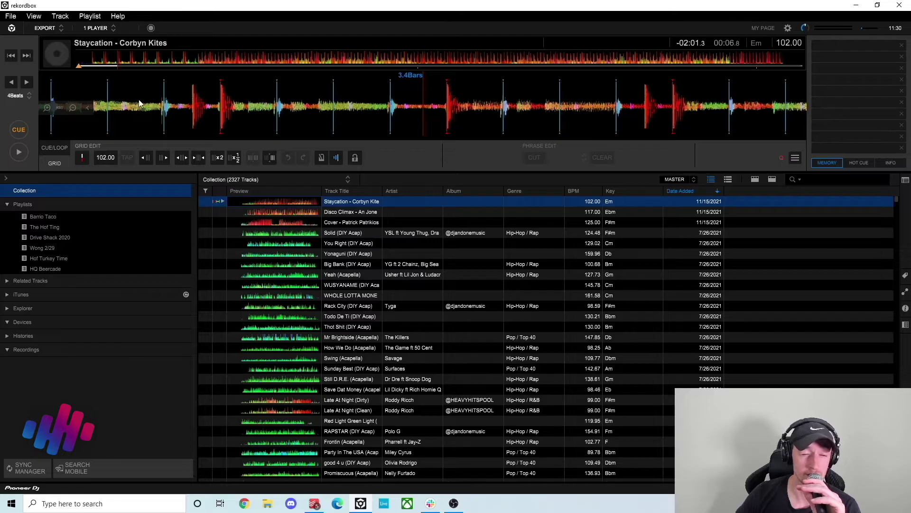
drag(138, 99, 728, 103)
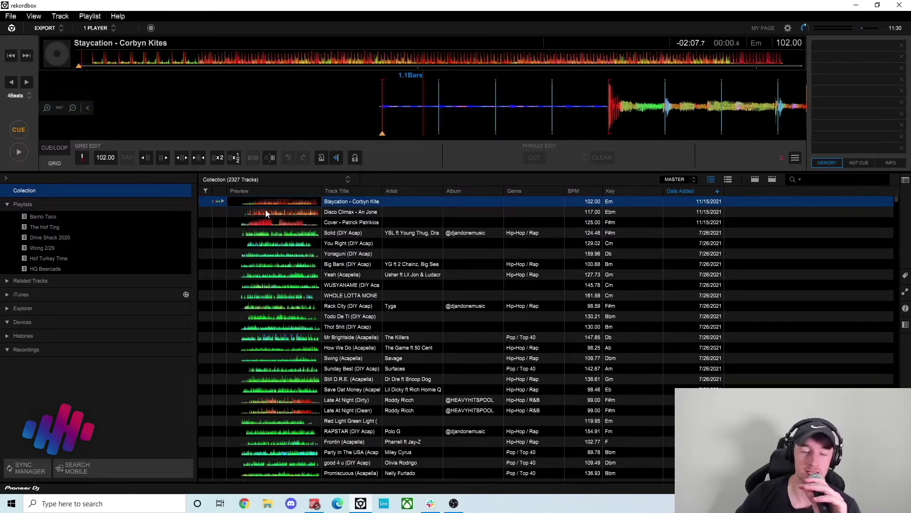
click(86, 157)
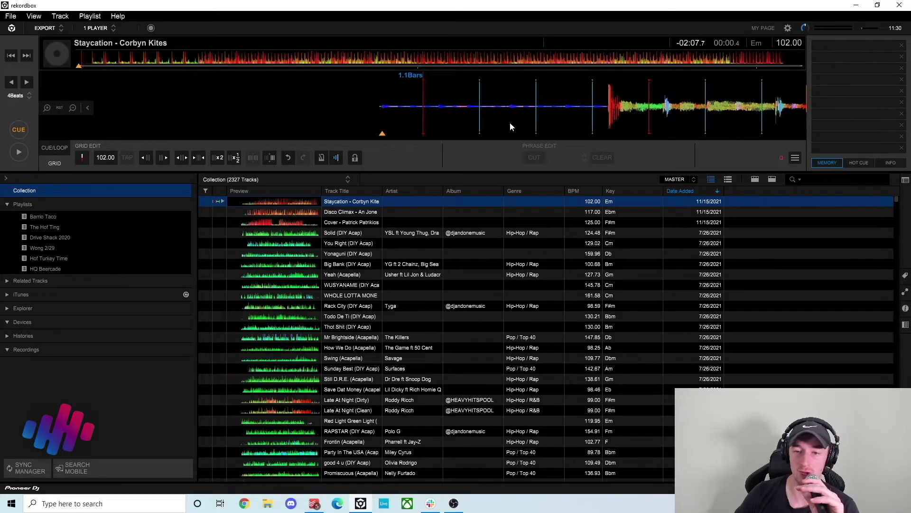
scroll(586, 107, up, 2)
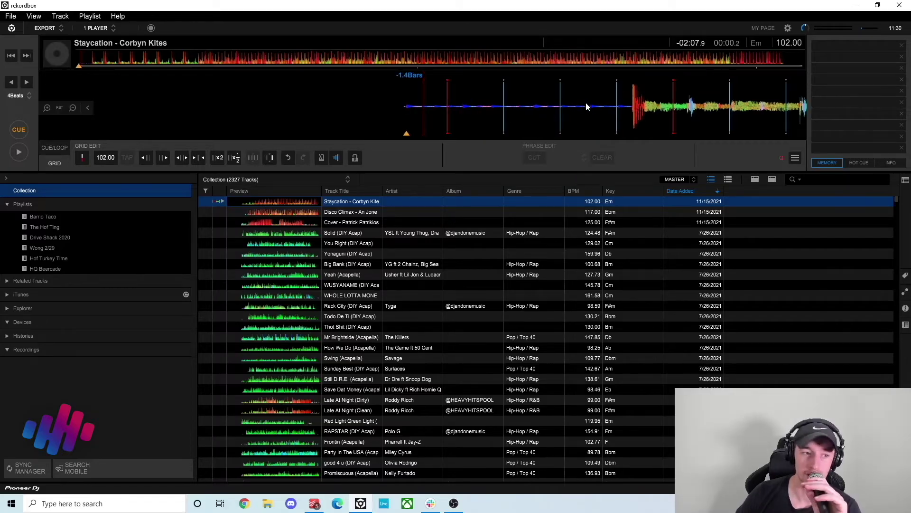
drag(599, 100, 419, 109)
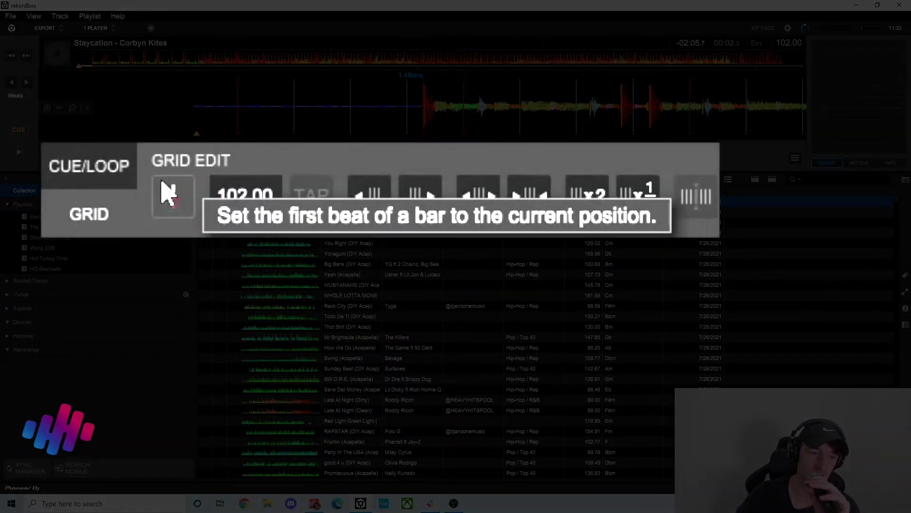
click(173, 195)
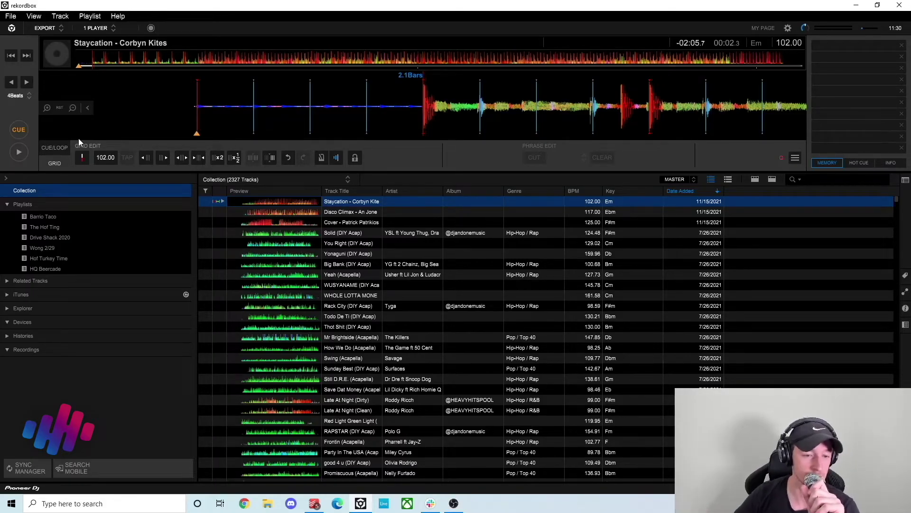
drag(423, 125, 415, 125)
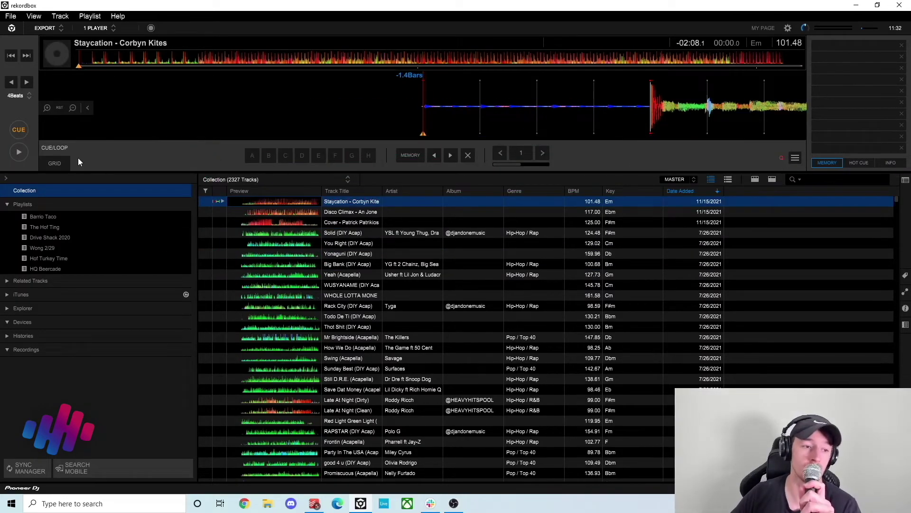
click(54, 163)
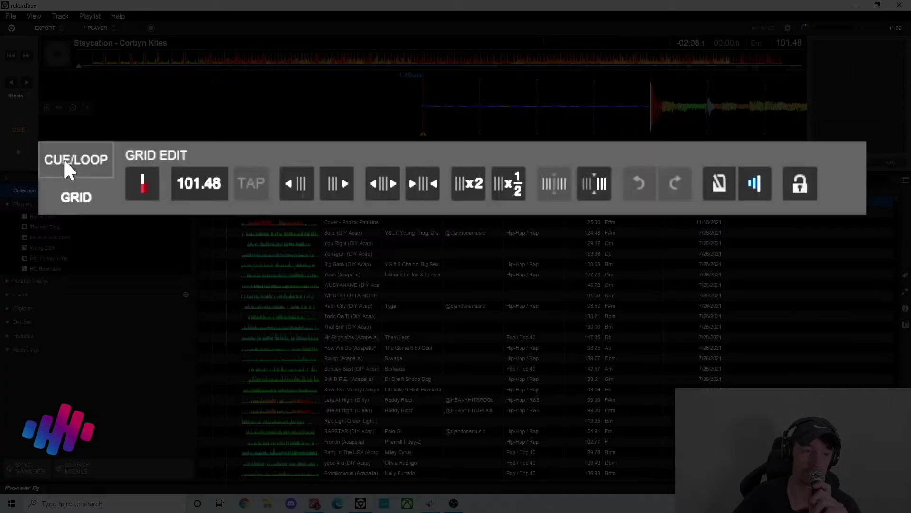
Step: Set hot cue A at Staycation's first bar and play from it to test
click(52, 149)
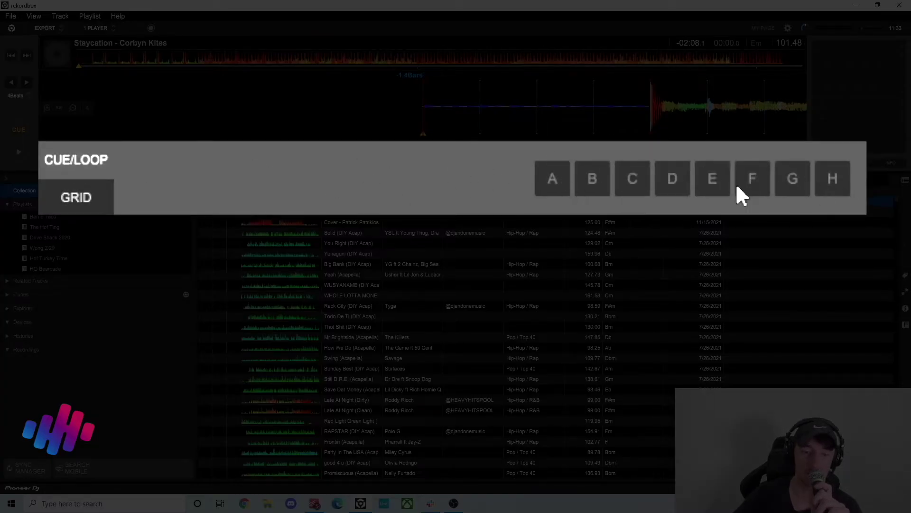
click(552, 174)
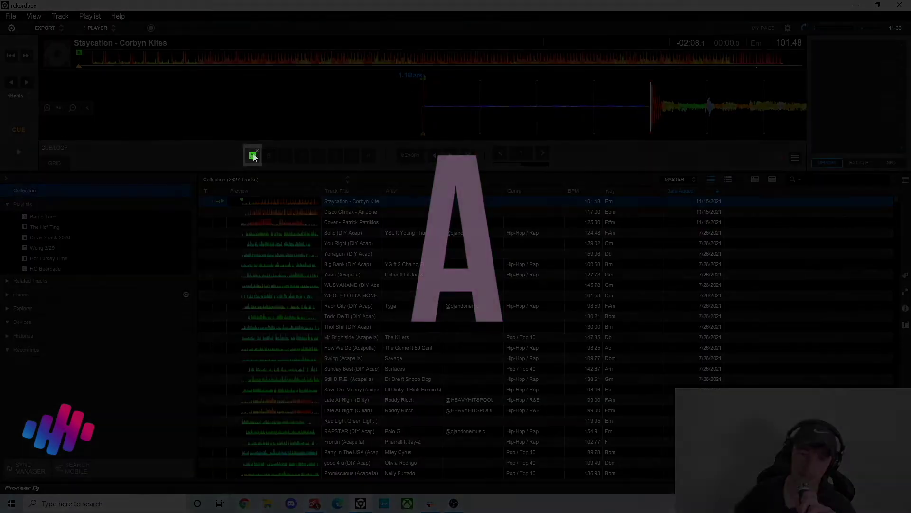
click(253, 155)
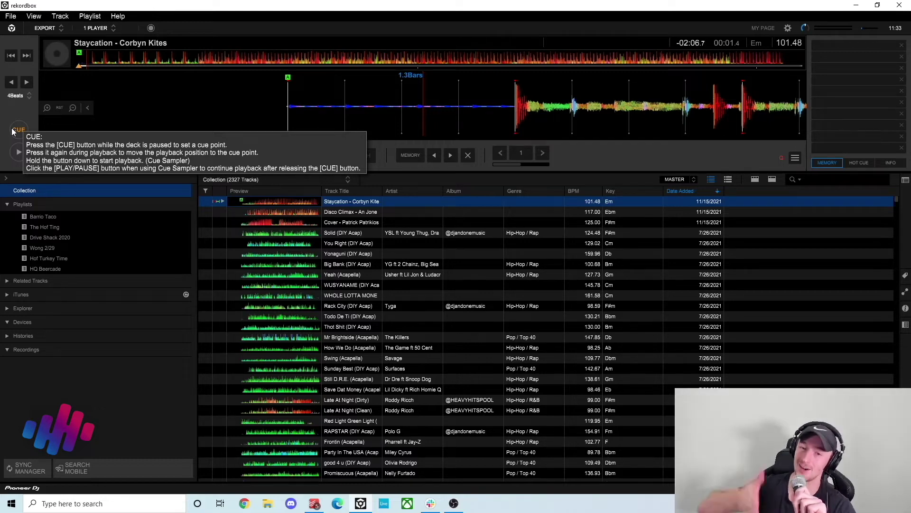
click(47, 107)
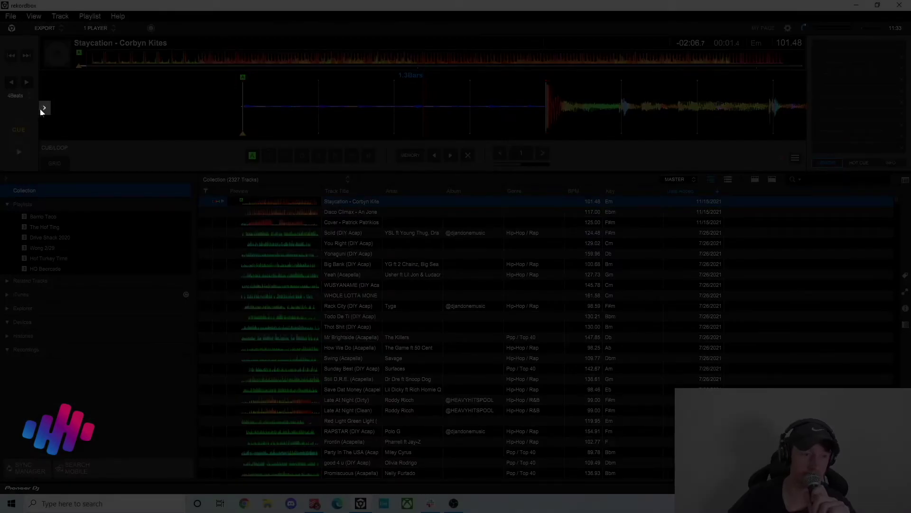
mouse_move(51, 110)
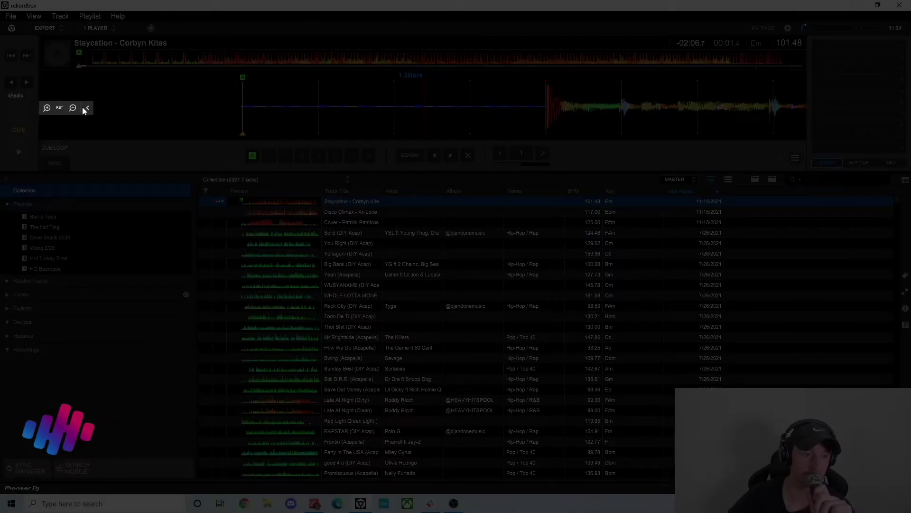
Step: Zoom the detailed waveform in twice, then back out three times
click(47, 108)
click(47, 108)
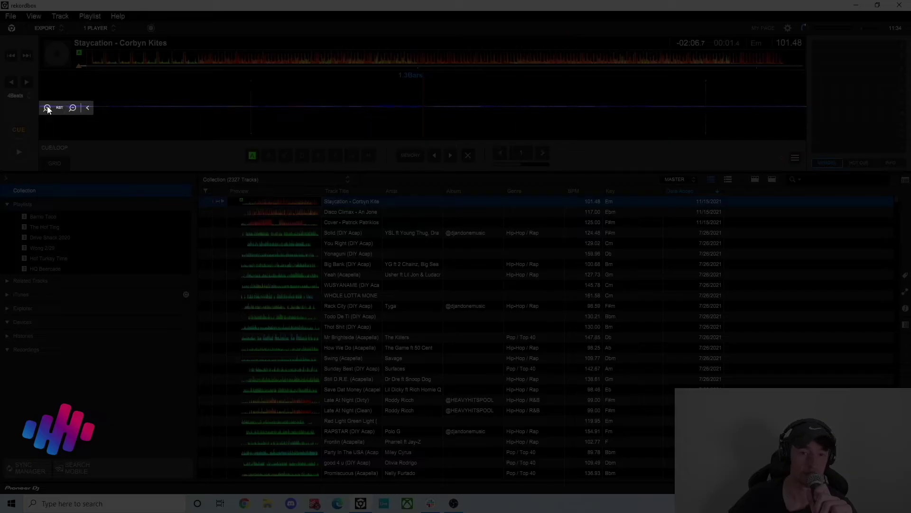
click(72, 108)
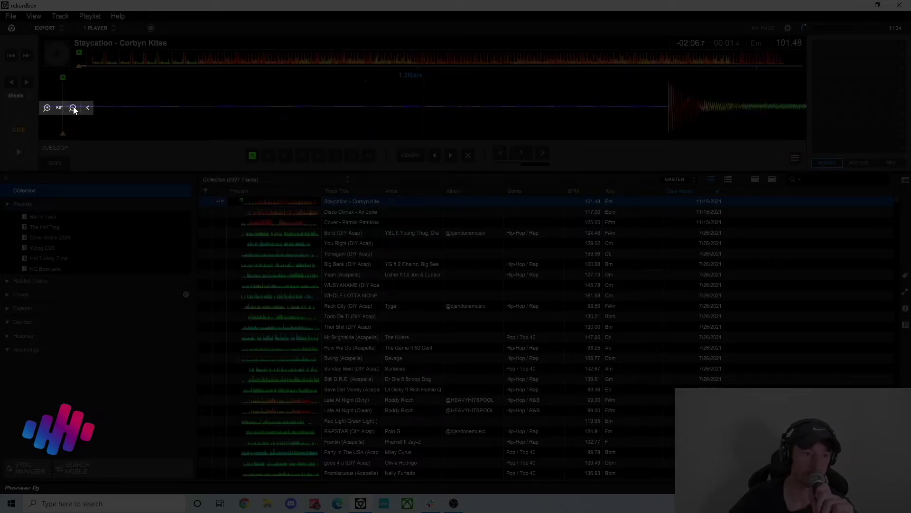
click(73, 108)
click(73, 107)
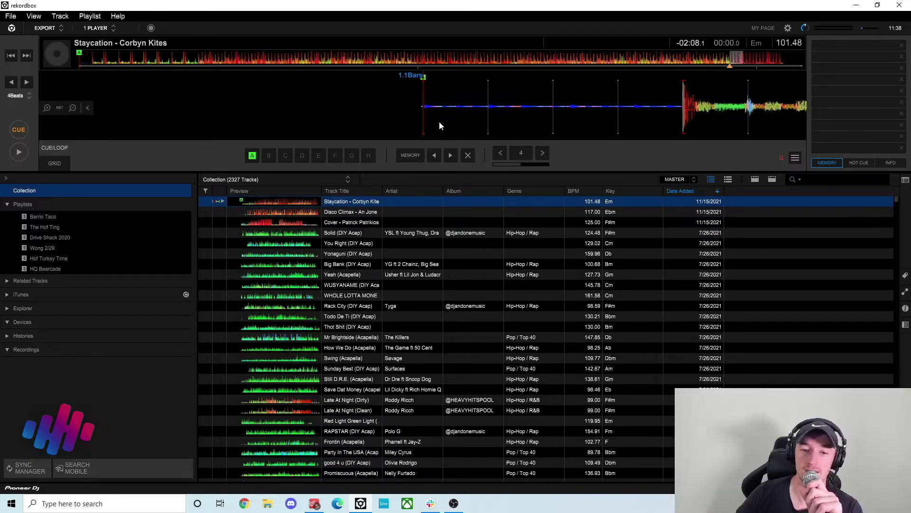
Step: Loop the first bar with a 4-beat loop, play it, and store it as a memory cue
click(524, 151)
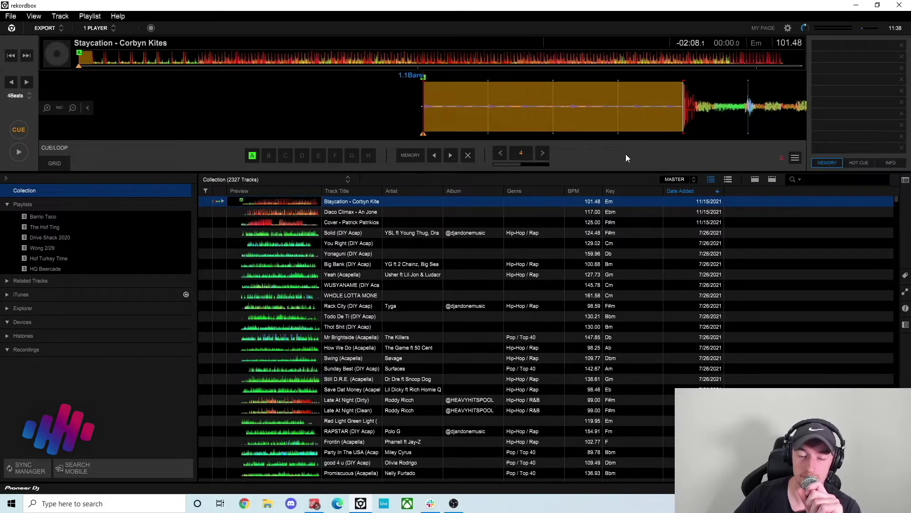
click(17, 151)
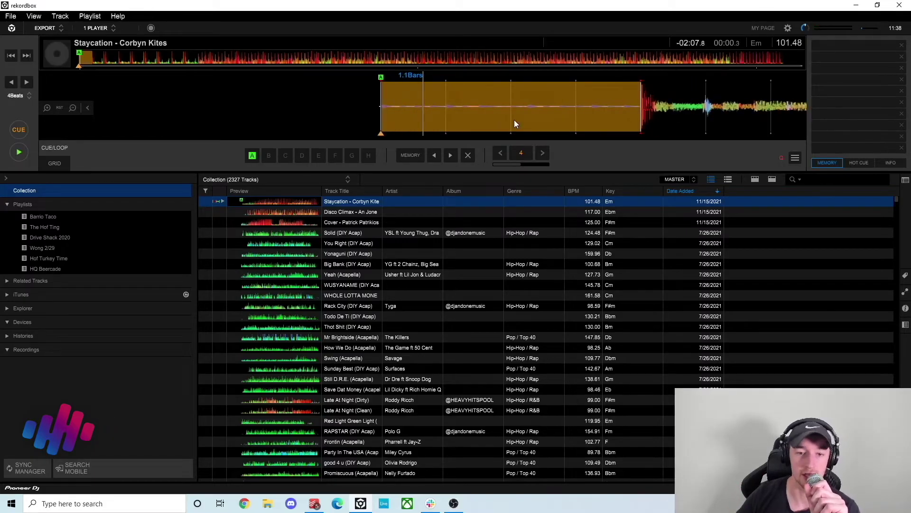
click(408, 155)
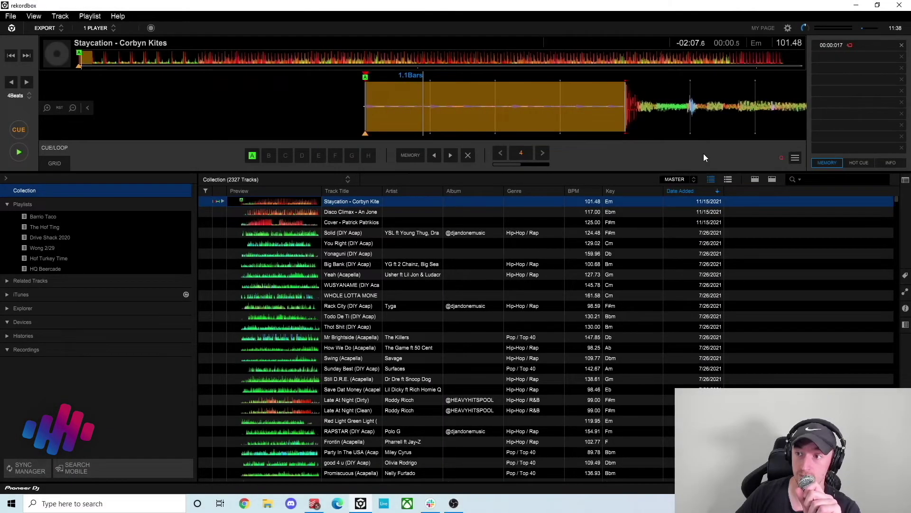
click(19, 153)
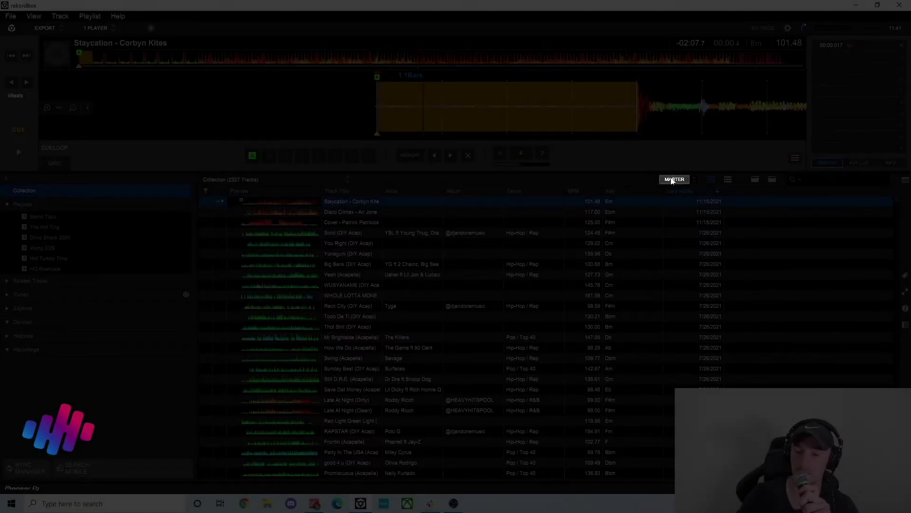
Step: Turn on key highlighting for collection tracks compatible with Staycation's Em key
click(674, 179)
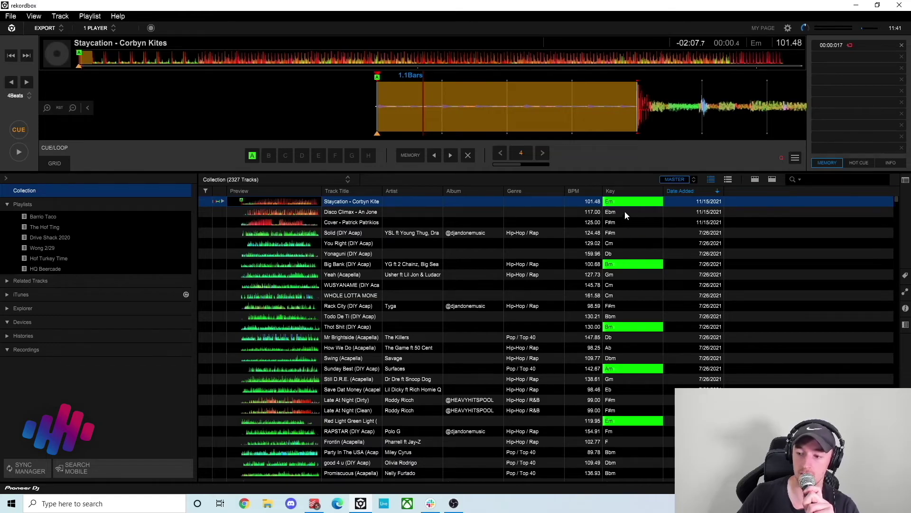
Step: Scroll down through the collection to review the Em-compatible tracks highlighted in green
scroll(613, 247, down, 15)
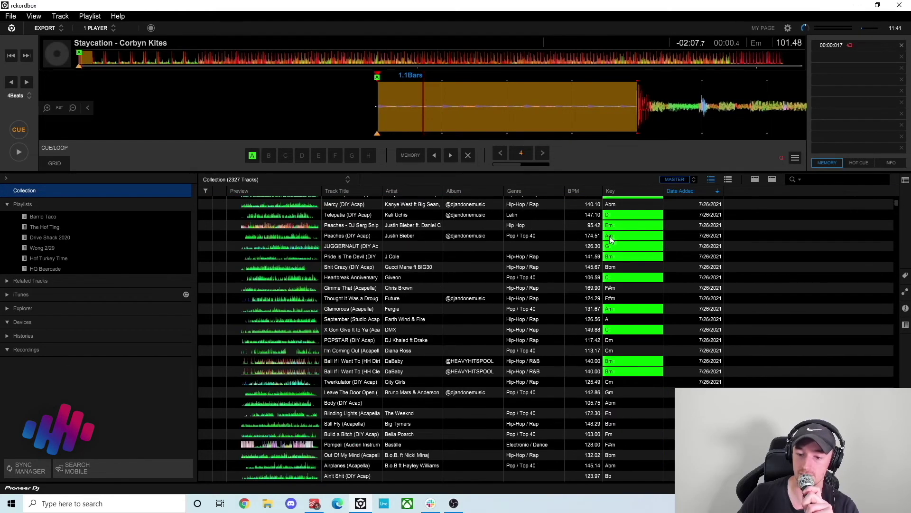
scroll(618, 276, down, 7)
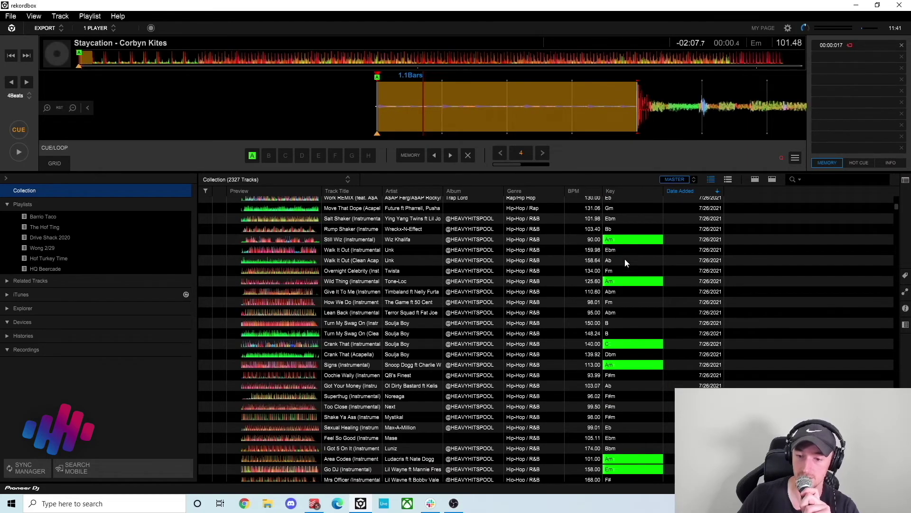
scroll(634, 360, down, 6)
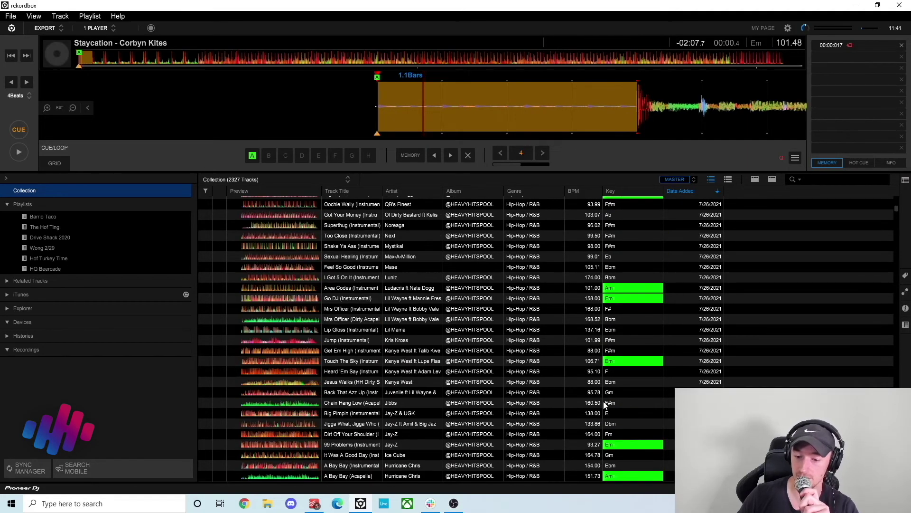
scroll(620, 361, down, 6)
scroll(622, 361, down, 3)
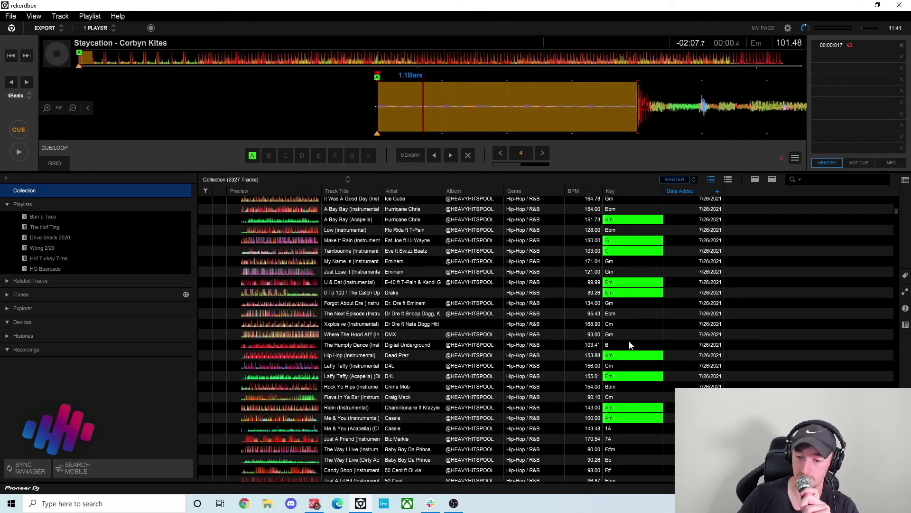
scroll(627, 314, down, 6)
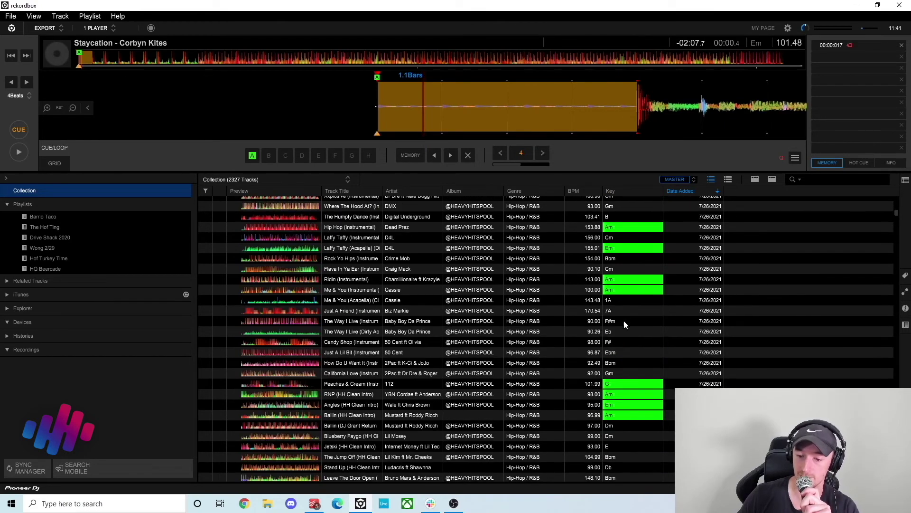
scroll(628, 314, down, 3)
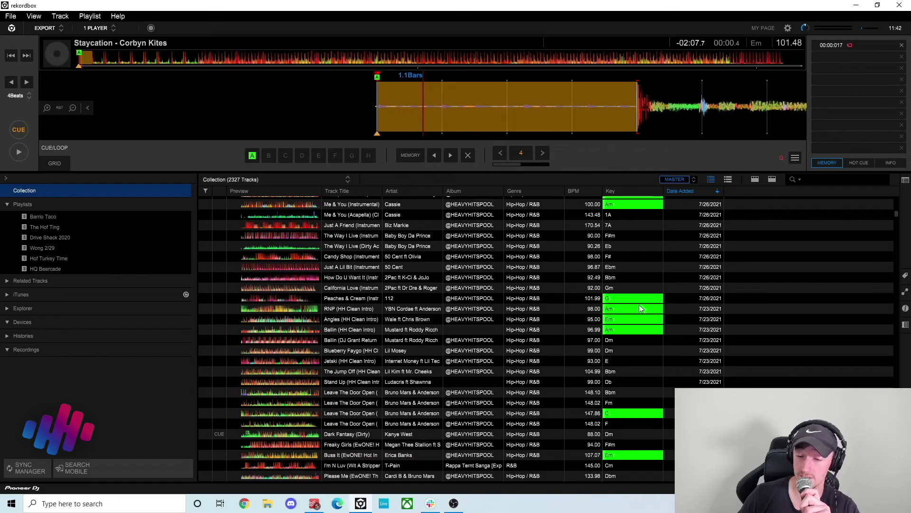
scroll(639, 304, down, 3)
scroll(647, 363, down, 4)
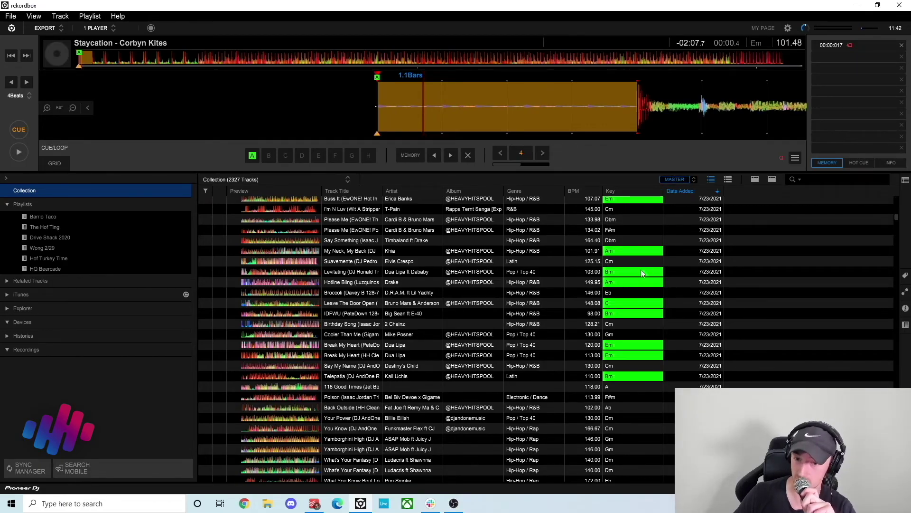
scroll(598, 283, down, 15)
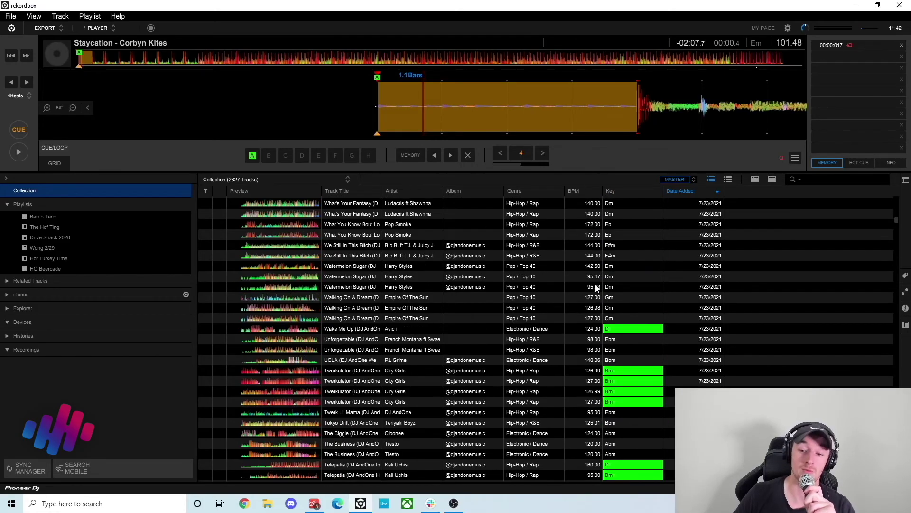
scroll(598, 286, down, 20)
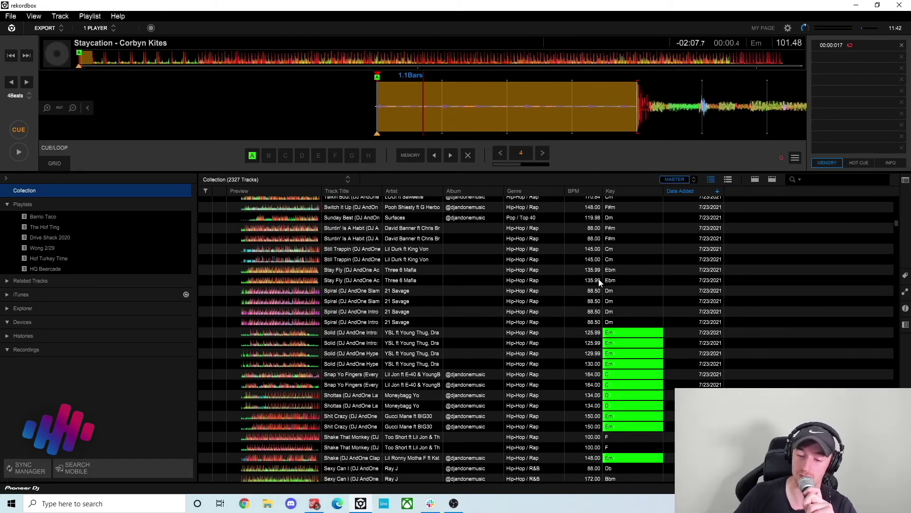
scroll(606, 281, down, 10)
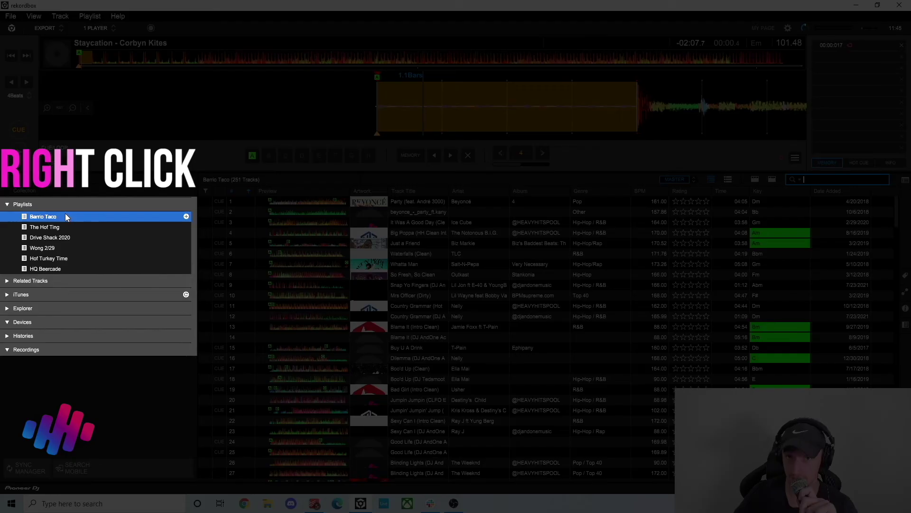
right_click(46, 217)
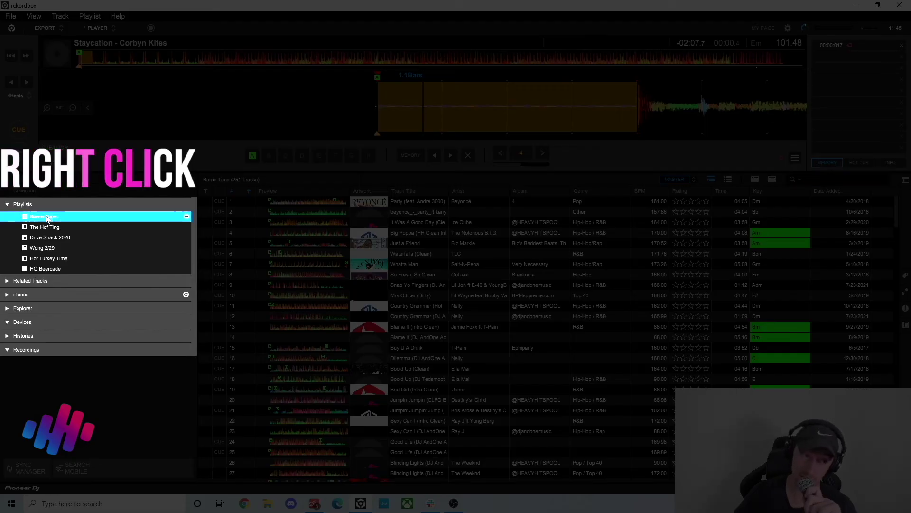